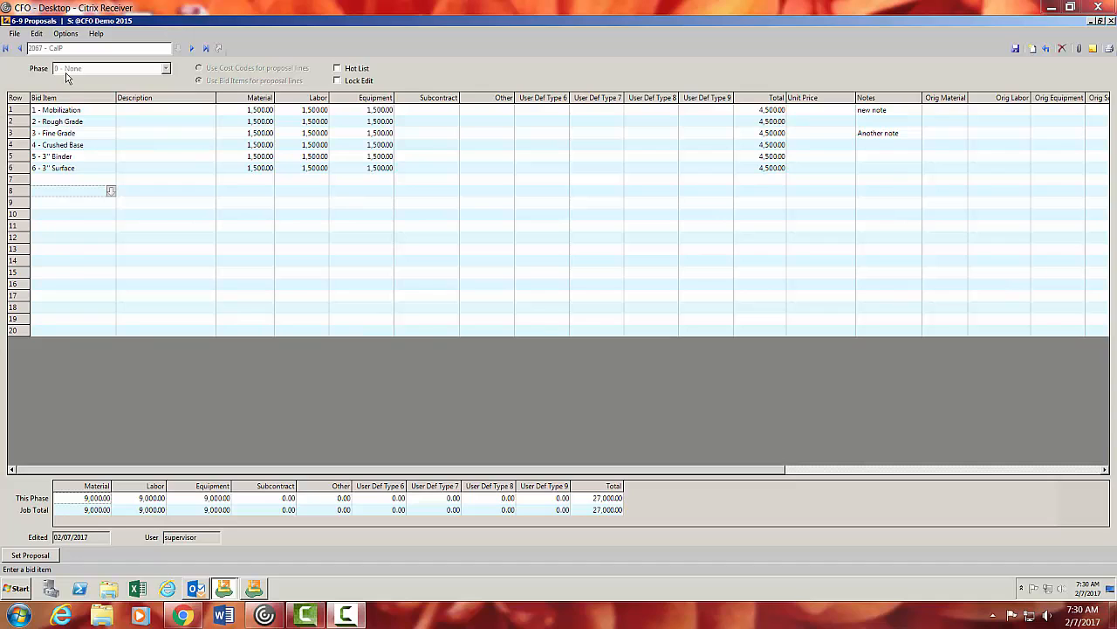
- Save the pending proposal changes and open the bid items of the CalP job record
{"action": "left_click", "coordinate": [219, 49]}
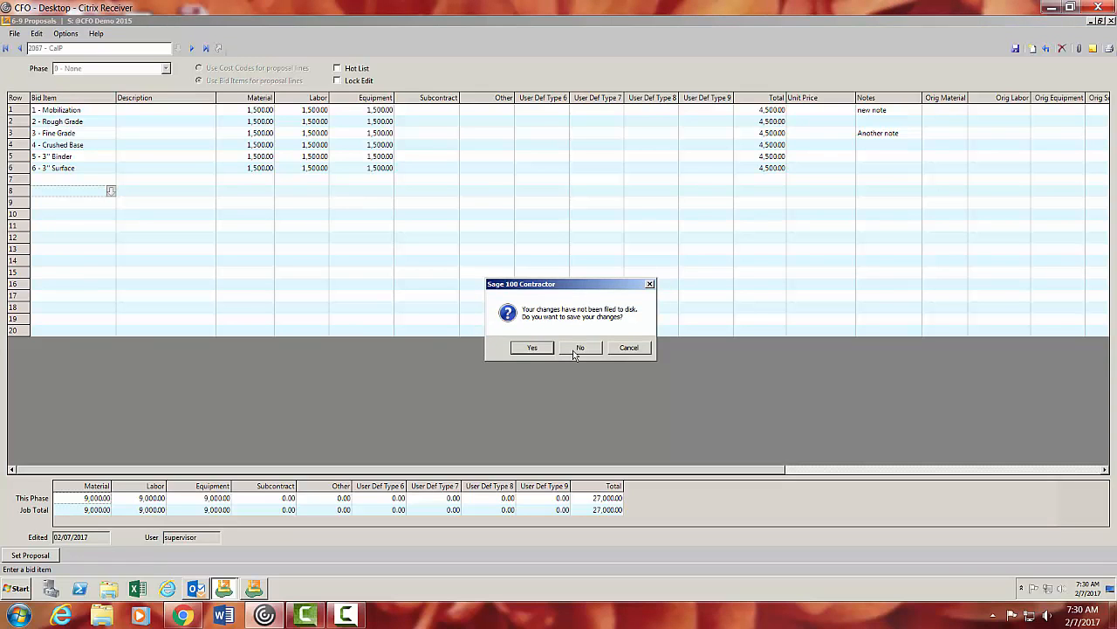
{"action": "left_click", "coordinate": [532, 348]}
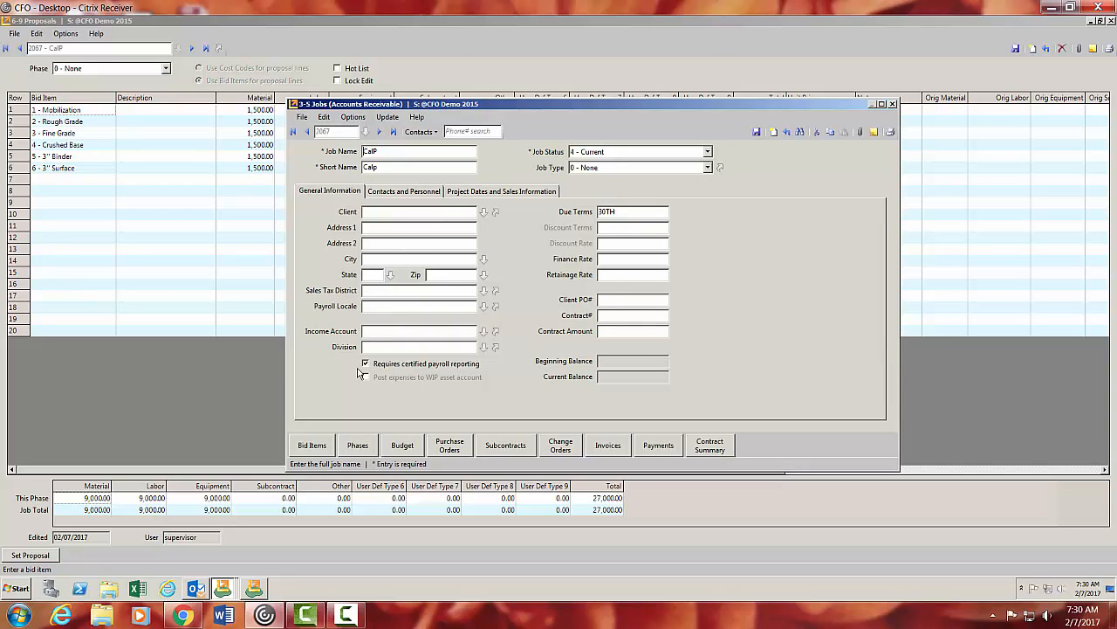
{"action": "left_click", "coordinate": [312, 446]}
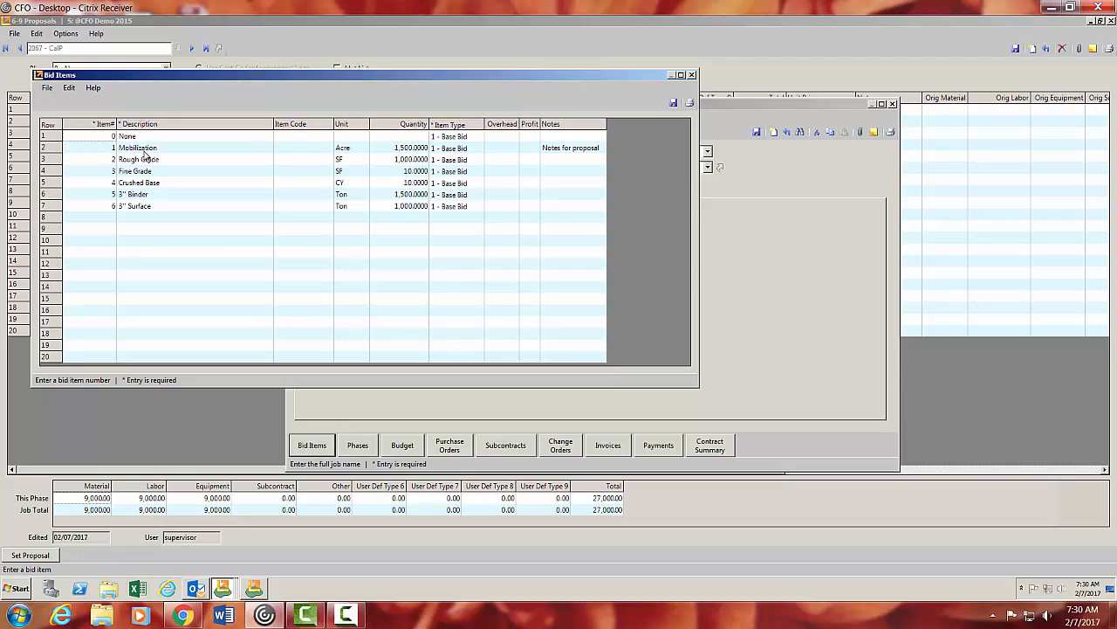
- Examine the descriptions, quantities and item types of the job's bid items from Mobilization through 3" Surface
{"action": "left_click_drag", "start_coordinate": [144, 159], "coordinate": [150, 206]}
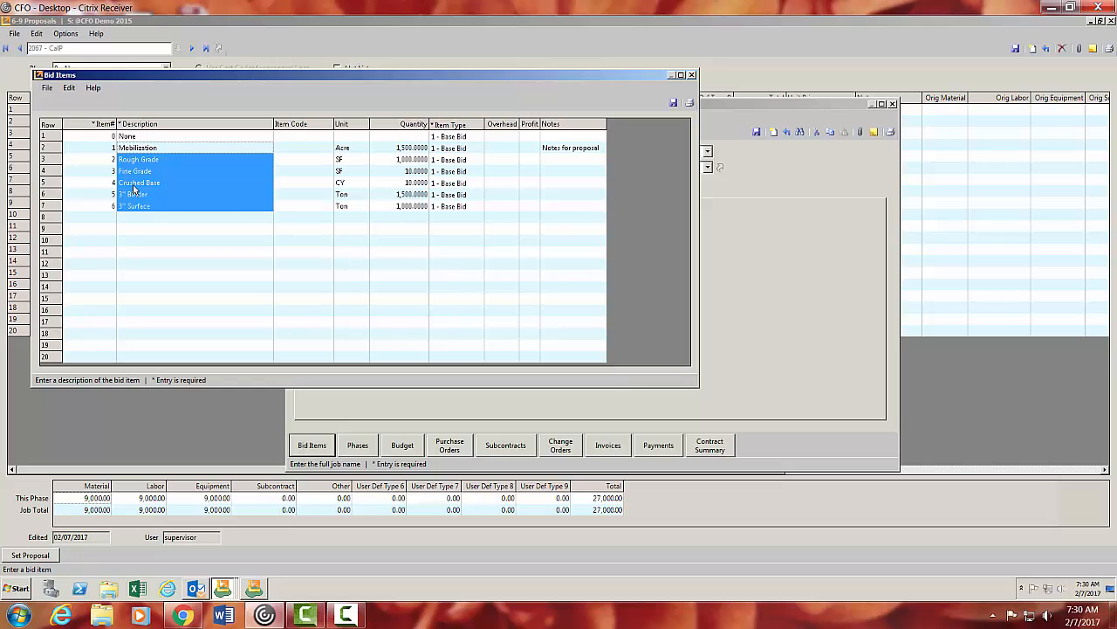
{"action": "left_click", "coordinate": [417, 159]}
{"action": "left_click_drag", "start_coordinate": [417, 166], "coordinate": [420, 207]}
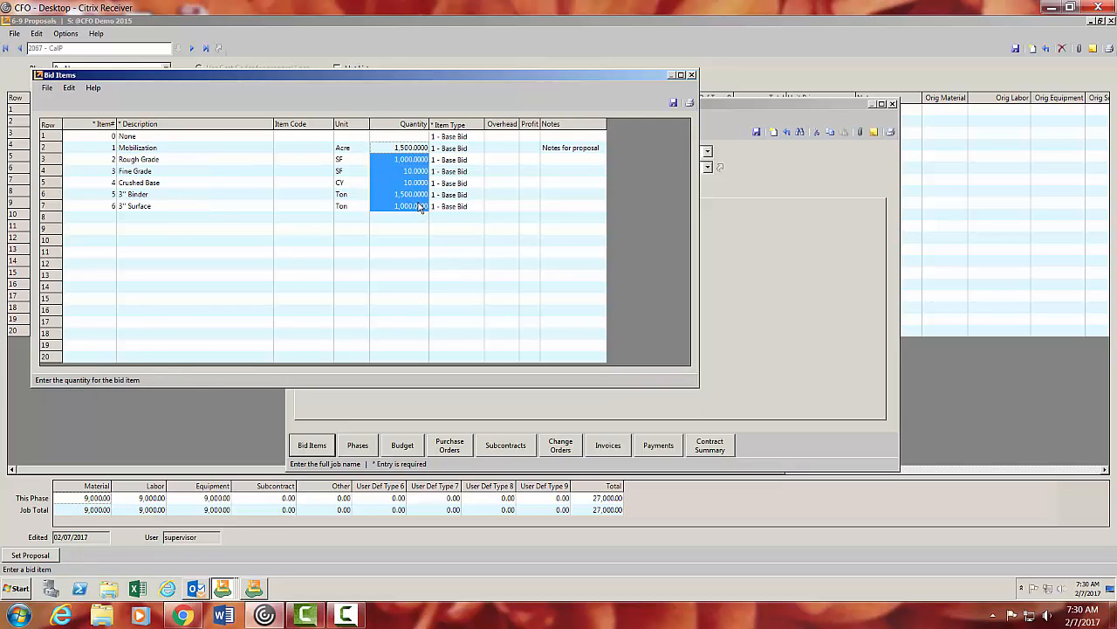
{"action": "left_click", "coordinate": [458, 151]}
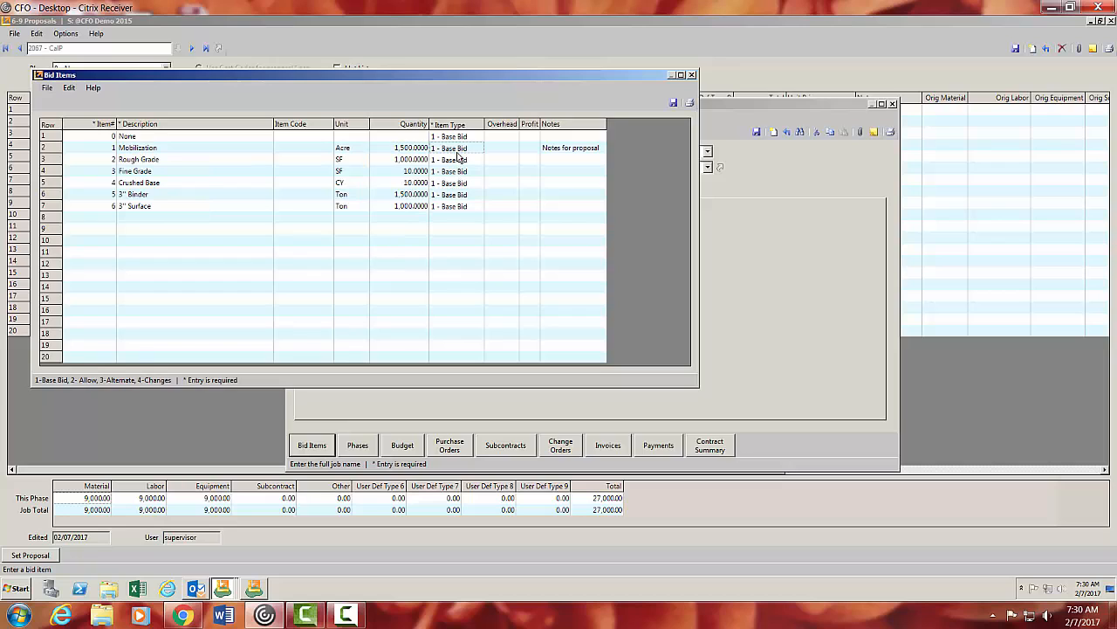
{"action": "left_click", "coordinate": [473, 207]}
{"action": "left_click_drag", "start_coordinate": [461, 149], "coordinate": [460, 206]}
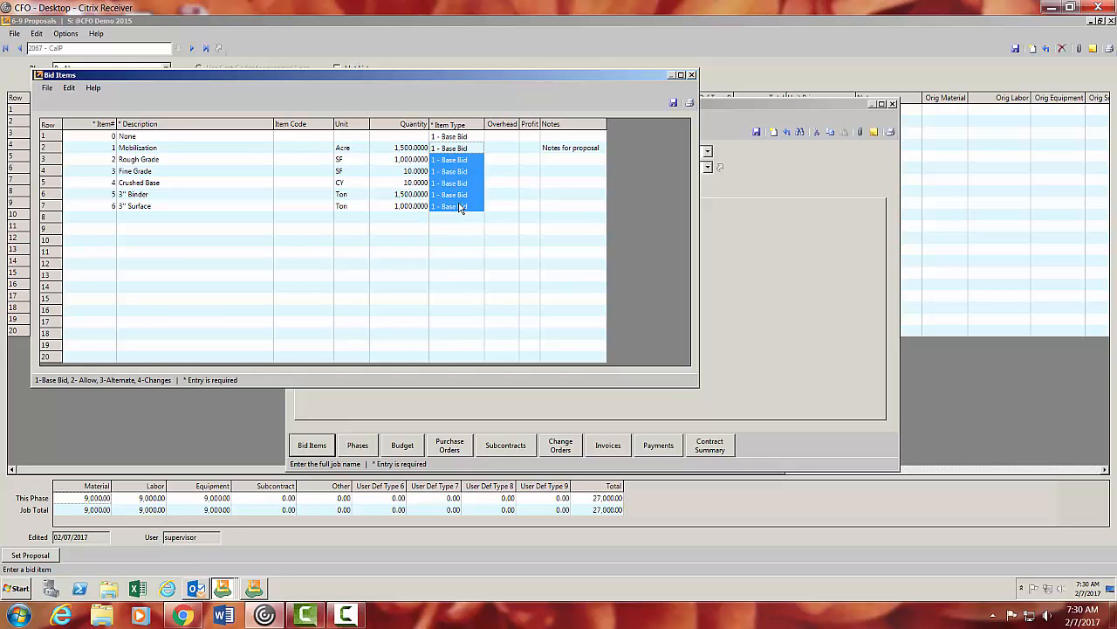
- Open the note editor for the Rough Grade bid item and view the text files available for loading
{"action": "left_click", "coordinate": [575, 158]}
{"action": "key", "text": "Up"}
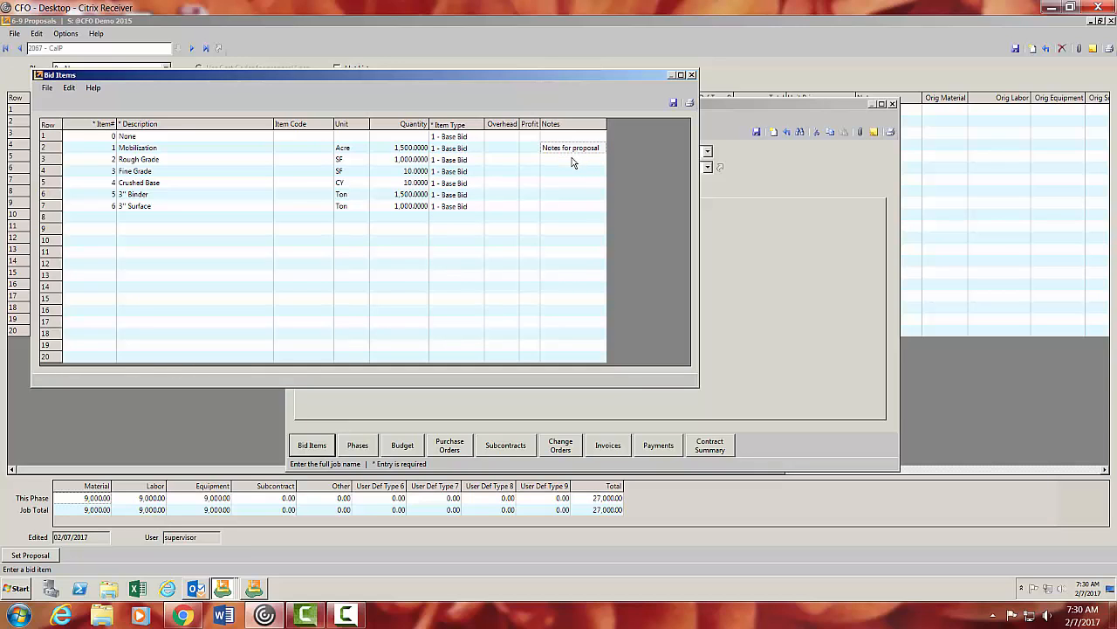
{"action": "double_click", "coordinate": [573, 165]}
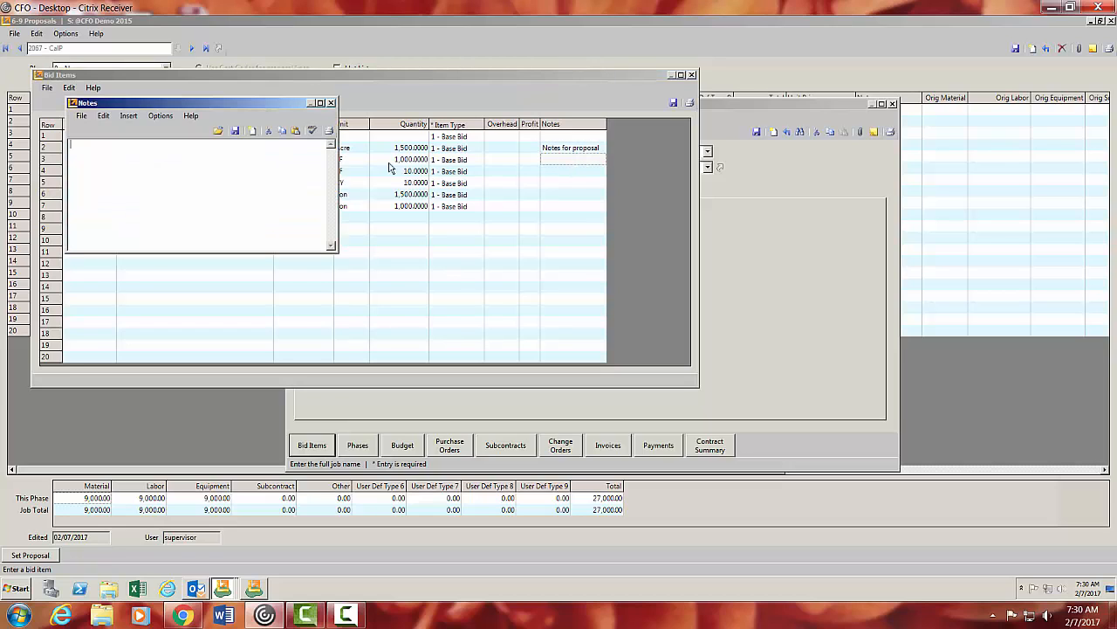
{"action": "left_click", "coordinate": [217, 136]}
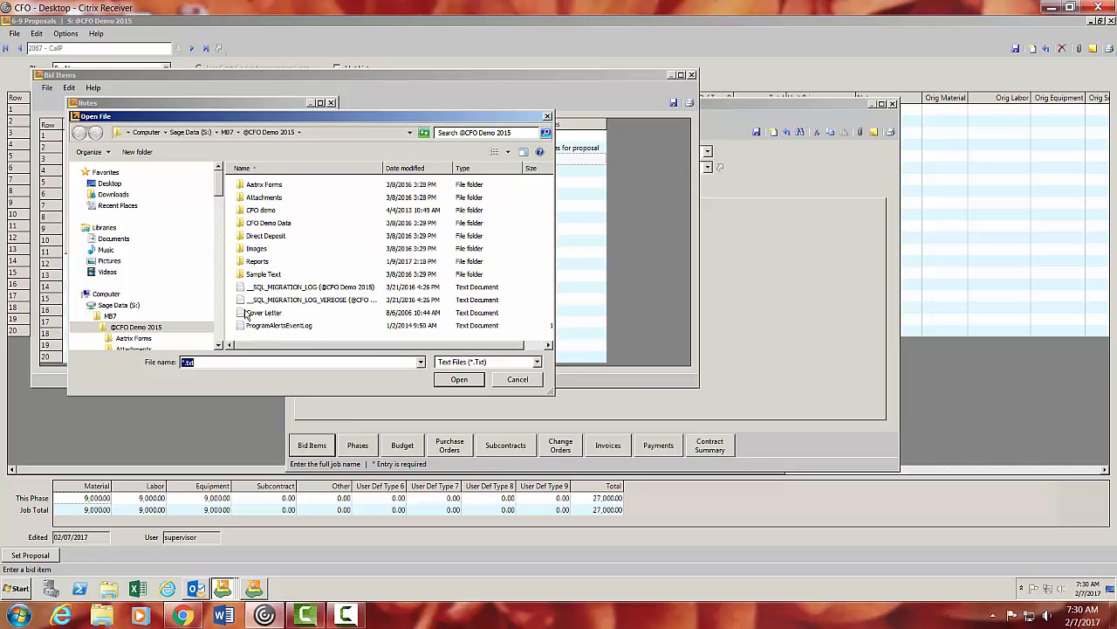
{"action": "left_click", "coordinate": [527, 381]}
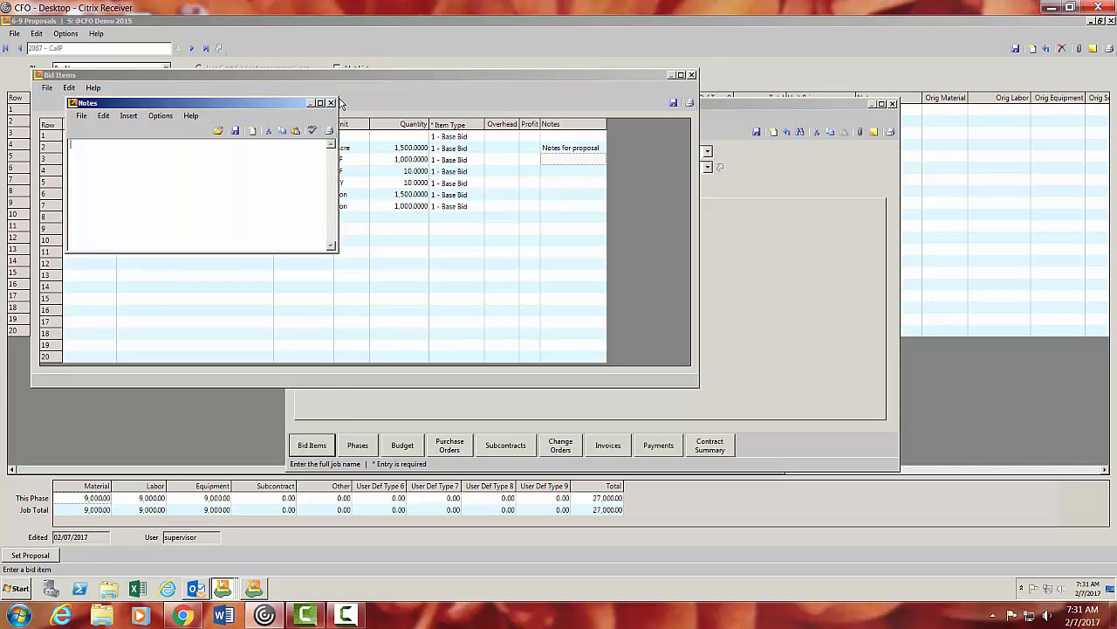
{"action": "left_click", "coordinate": [370, 116]}
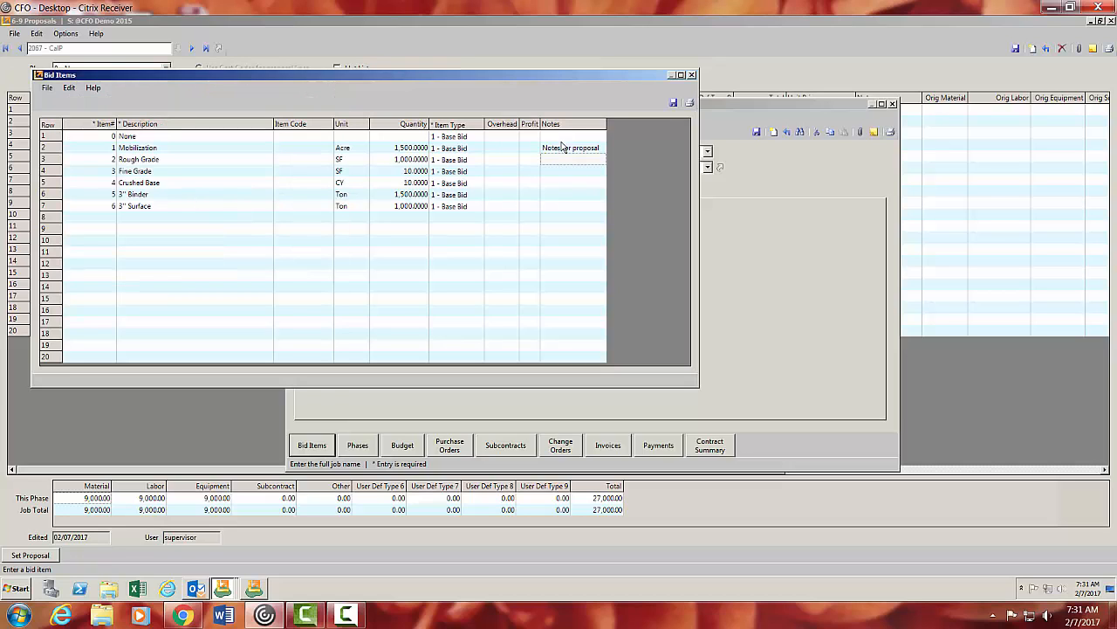
- Review the notes of the bid items, save the bid item list and return to the proposal
{"action": "left_click_drag", "start_coordinate": [561, 161], "coordinate": [559, 206]}
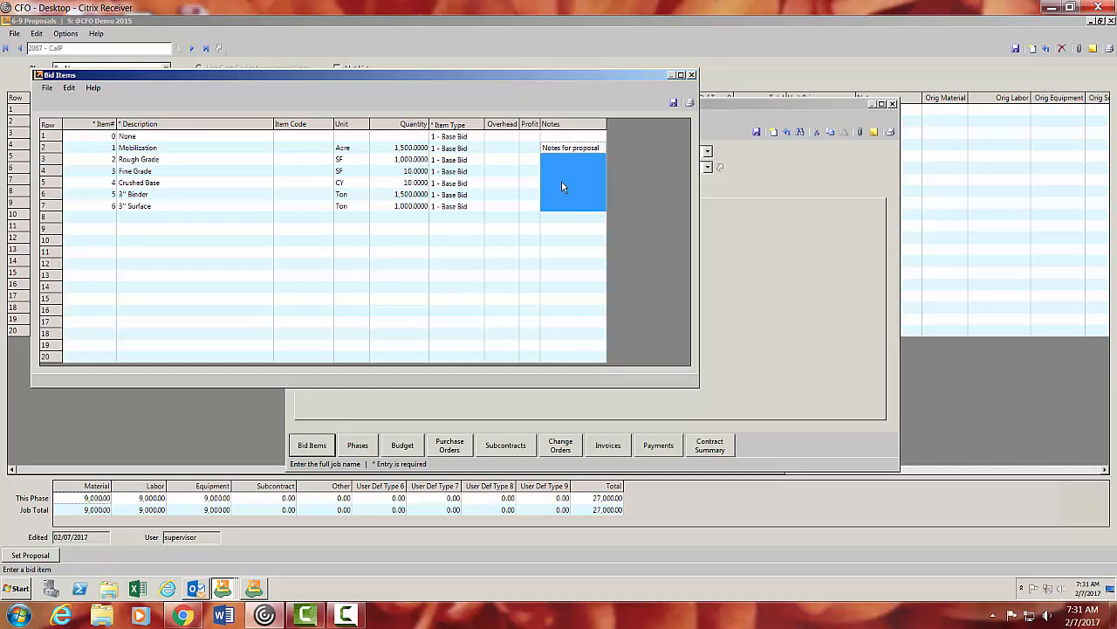
{"action": "left_click", "coordinate": [571, 162]}
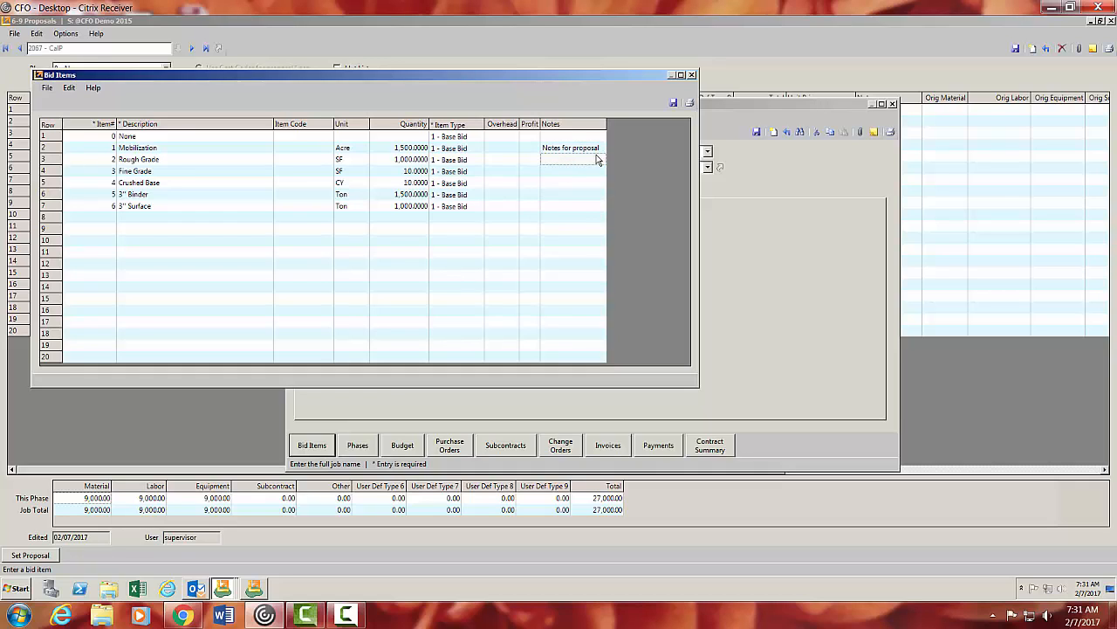
{"action": "left_click", "coordinate": [674, 103]}
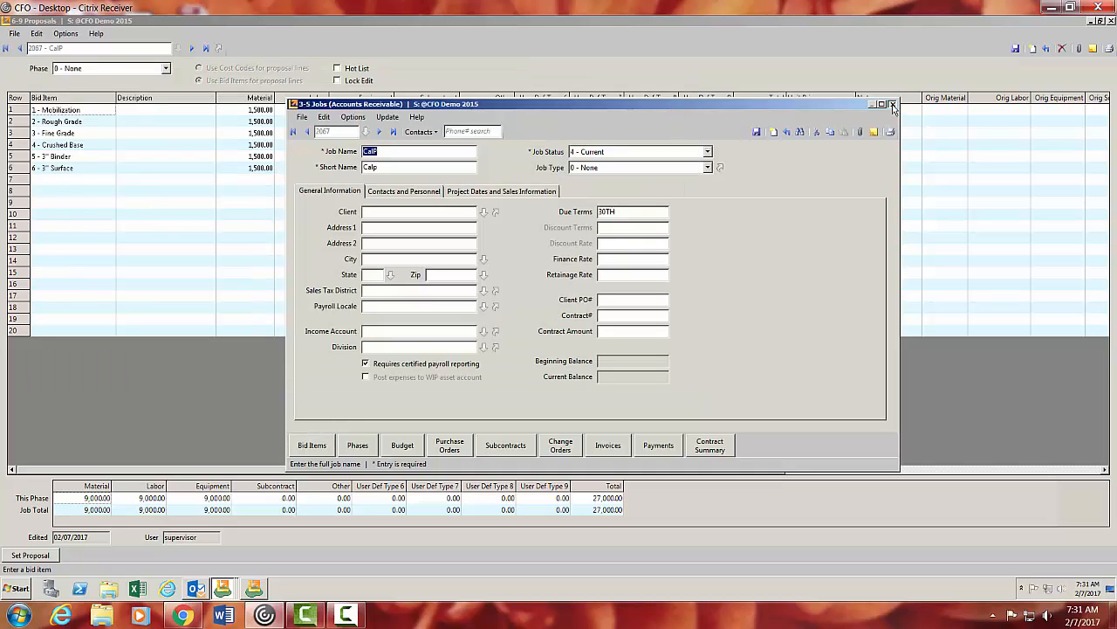
{"action": "left_click", "coordinate": [893, 104]}
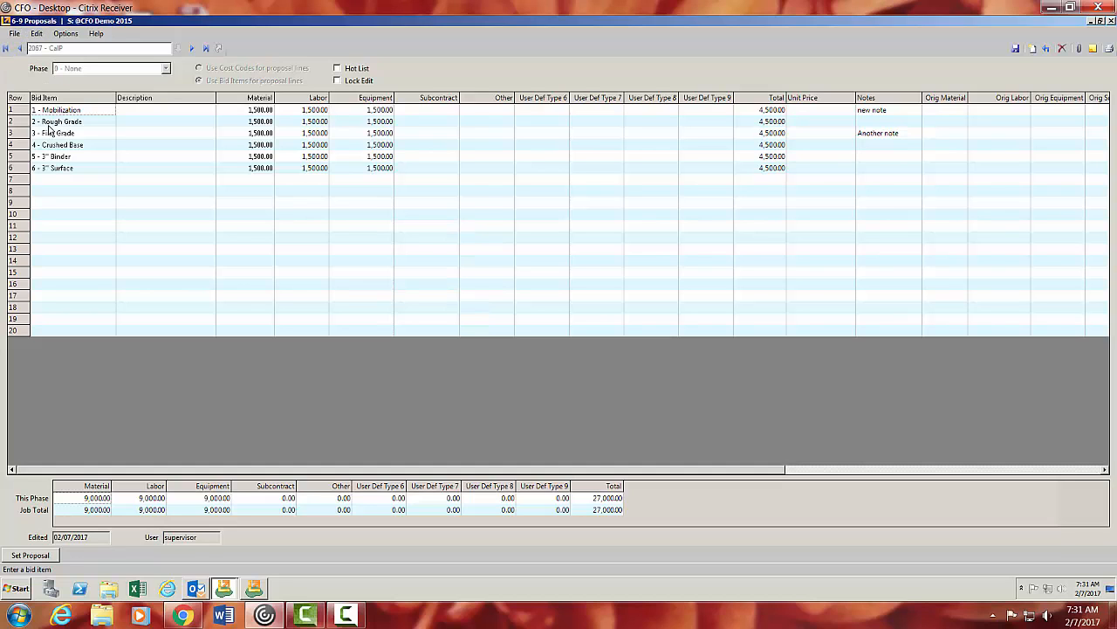
- Review the proposal's bid items and view the bid item lookup from the first empty row
{"action": "left_click_drag", "start_coordinate": [70, 120], "coordinate": [76, 157]}
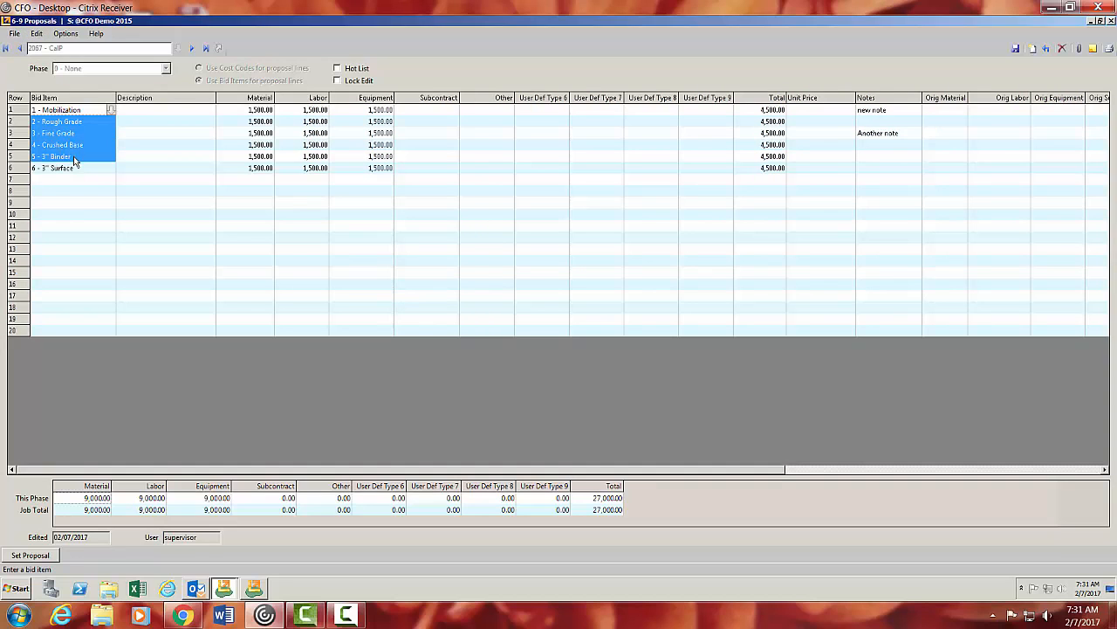
{"action": "left_click", "coordinate": [110, 183]}
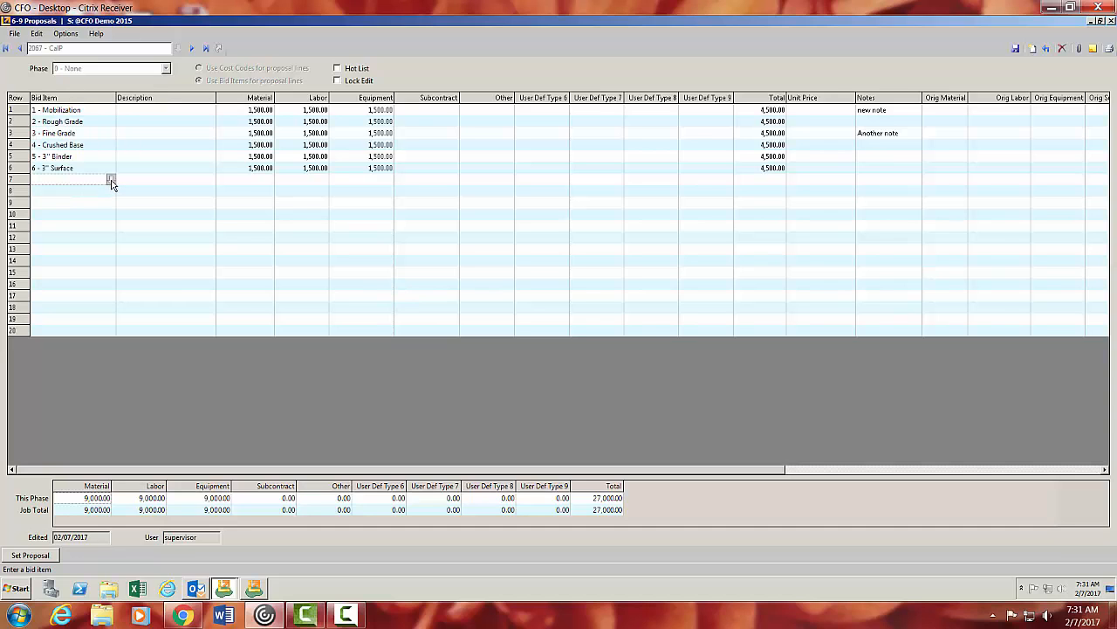
{"action": "left_click", "coordinate": [111, 180]}
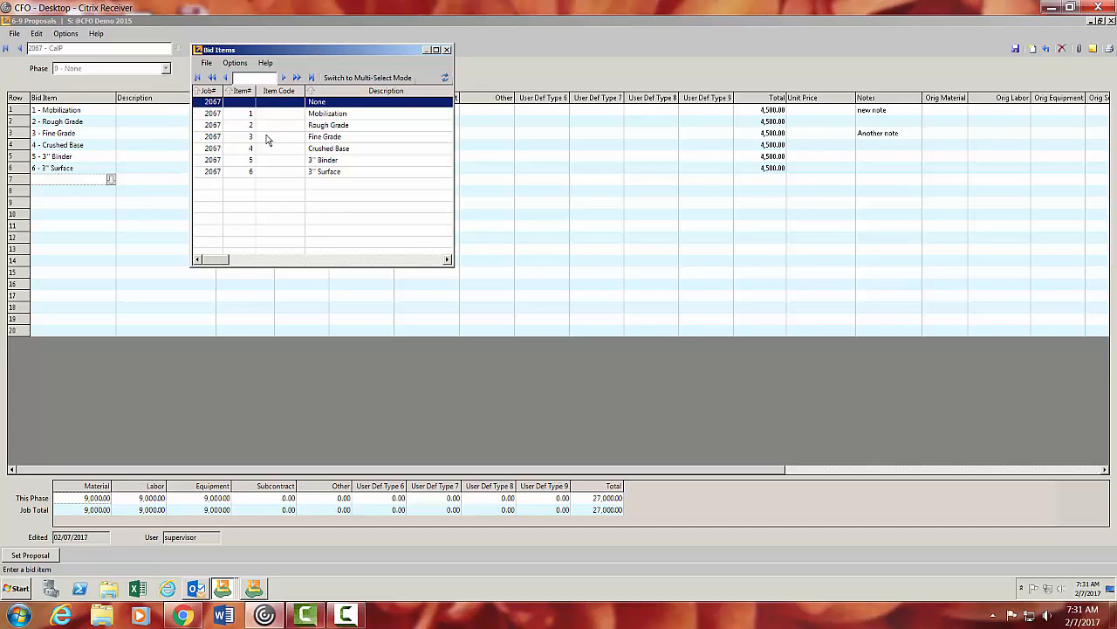
{"action": "left_click", "coordinate": [447, 50]}
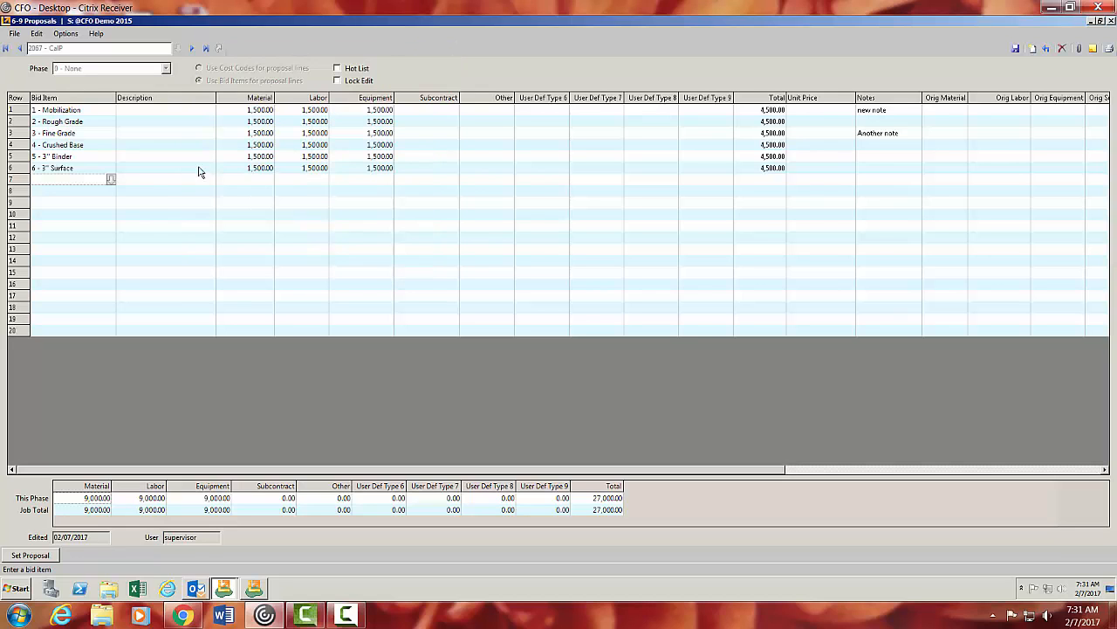
{"action": "left_click", "coordinate": [111, 191]}
- Examine the material, labor and equipment amounts, the notes and the line totals of the six proposal rows
{"action": "left_click_drag", "start_coordinate": [273, 112], "coordinate": [389, 172]}
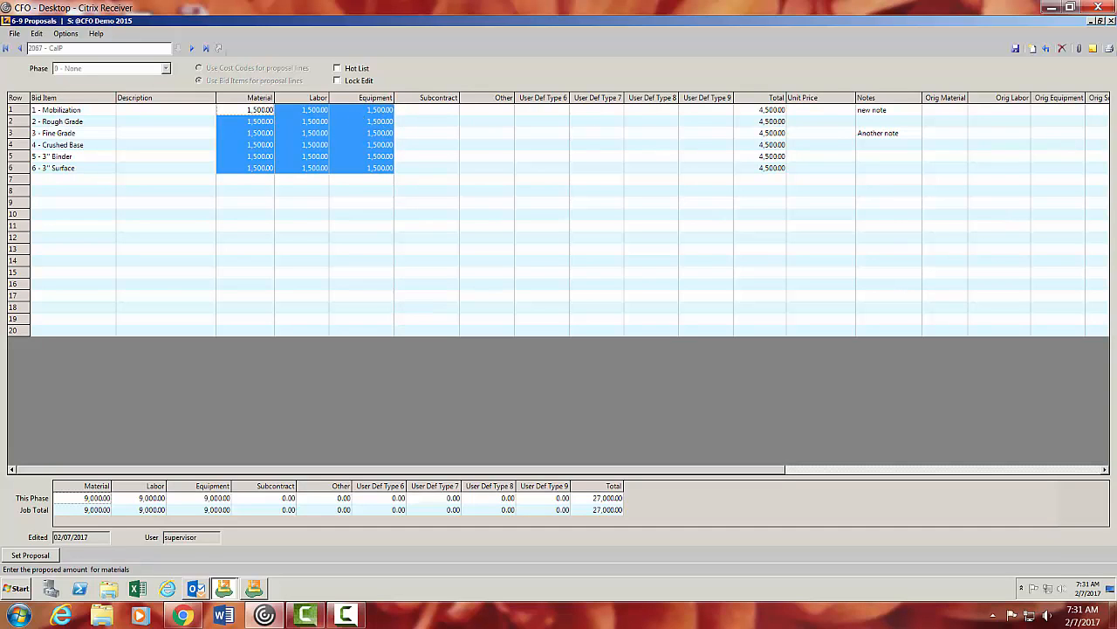
{"action": "left_click_drag", "start_coordinate": [902, 122], "coordinate": [902, 135]}
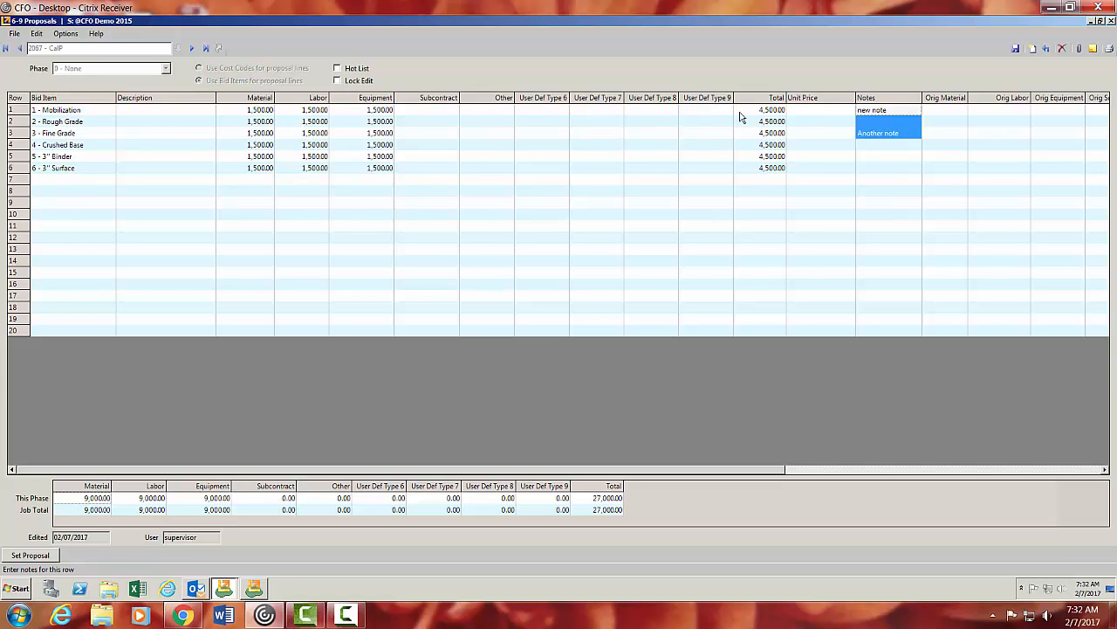
{"action": "left_click_drag", "start_coordinate": [783, 123], "coordinate": [780, 175]}
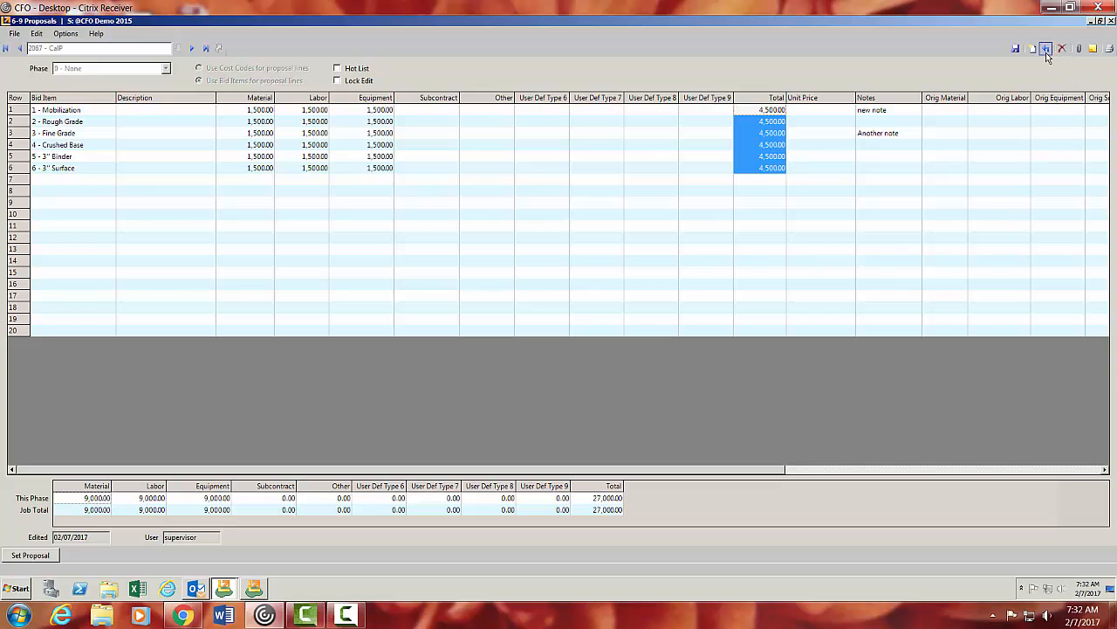
- Preview the report "63 - Proposal~Totals; by Phase; with Notes" for the CalP job and return to the proposal
{"action": "left_click", "coordinate": [1091, 50]}
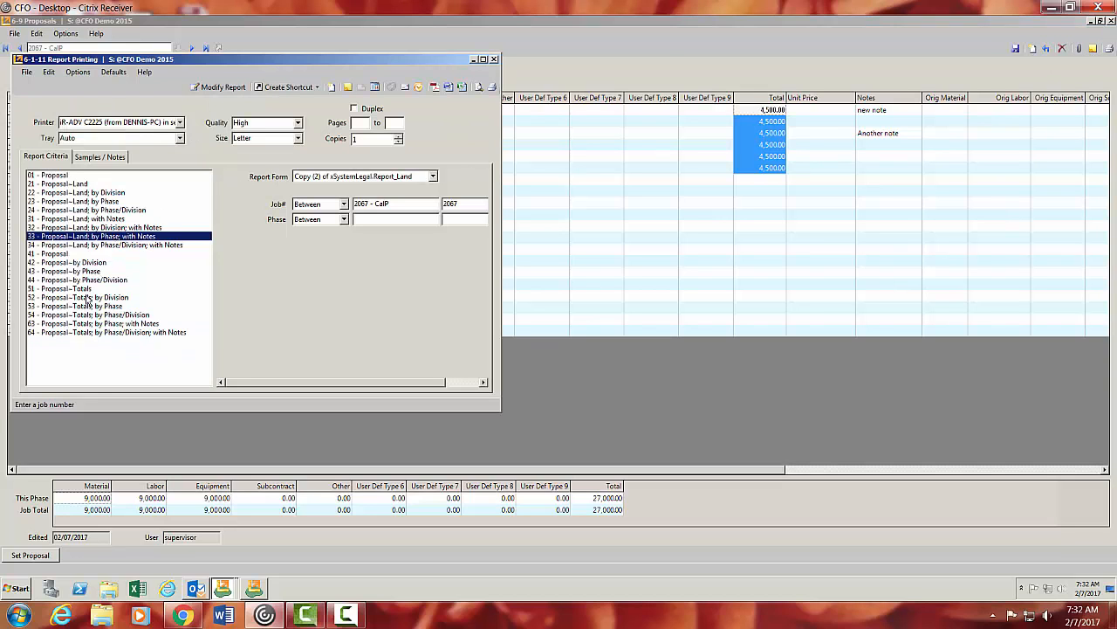
{"action": "left_click", "coordinate": [76, 324]}
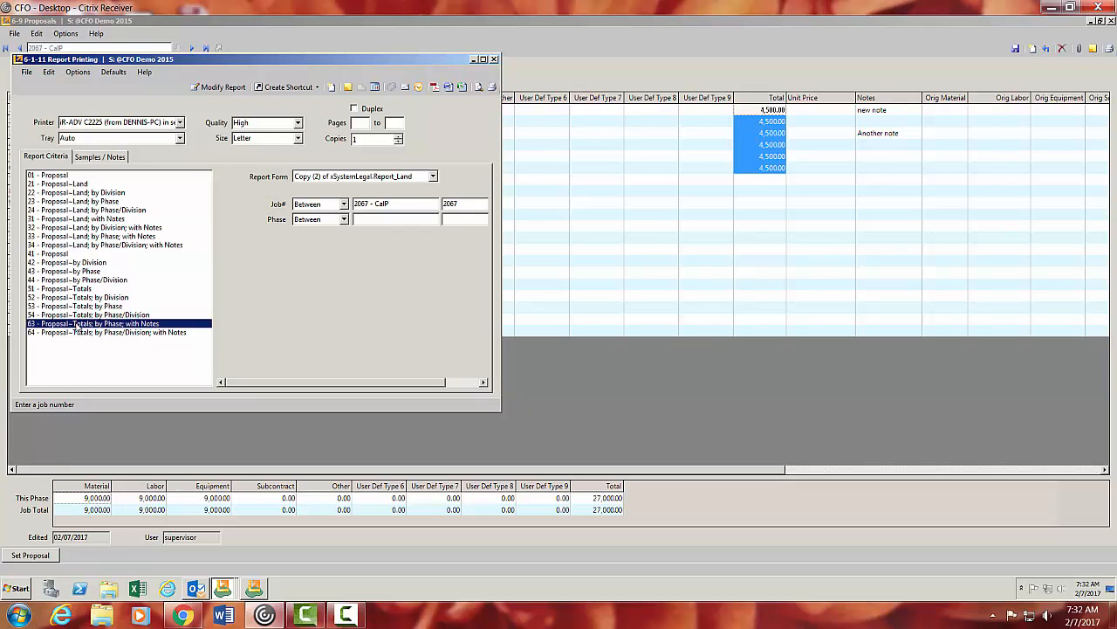
{"action": "left_click", "coordinate": [478, 86]}
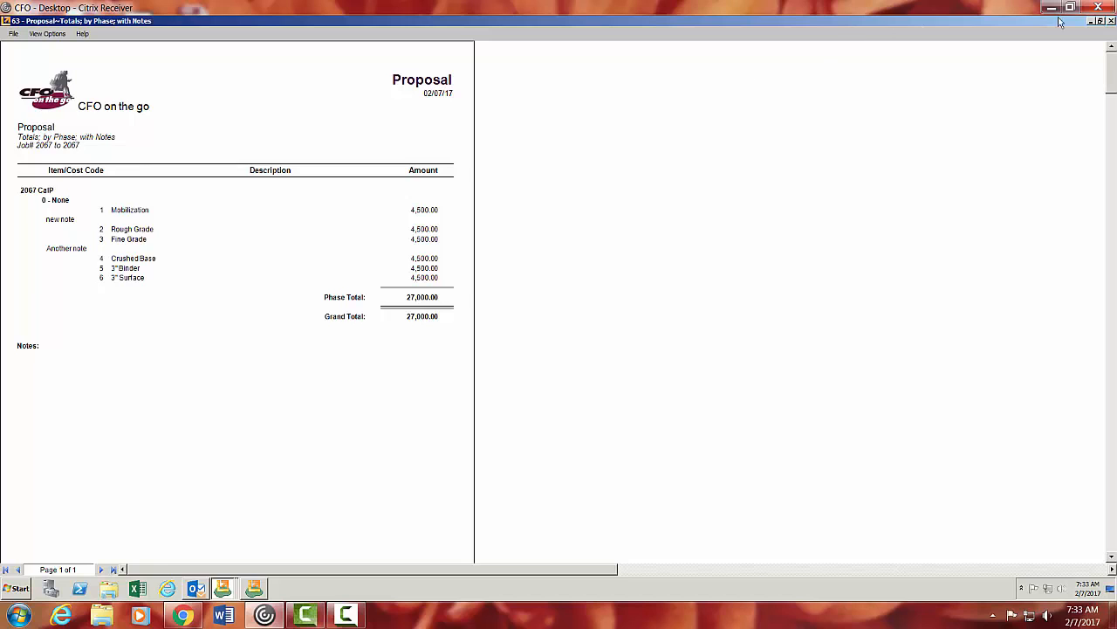
{"action": "left_click", "coordinate": [1110, 22]}
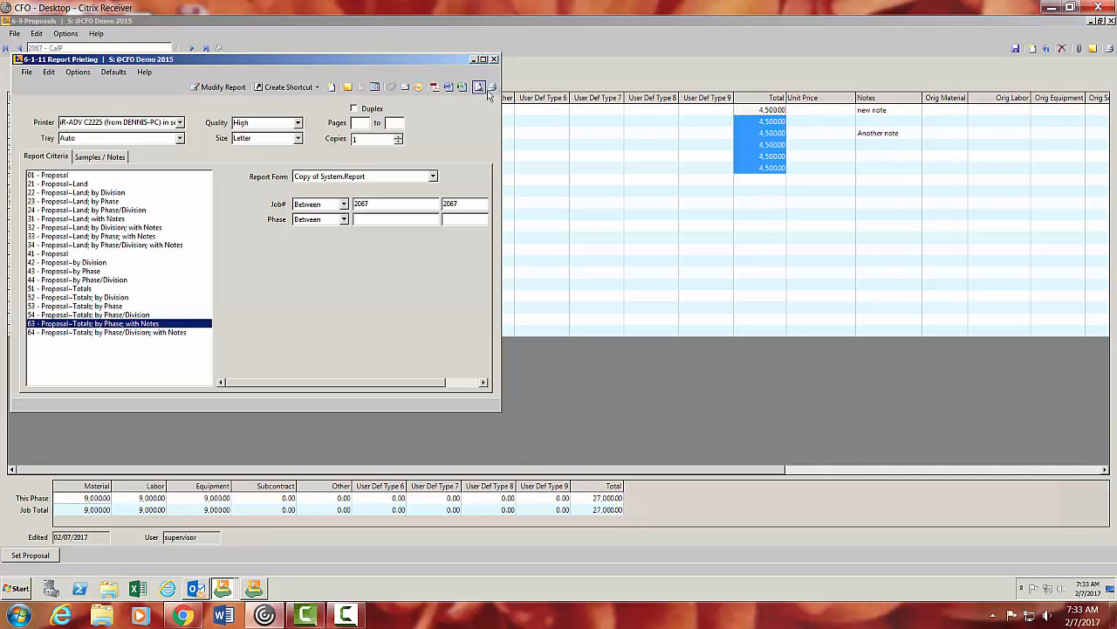
{"action": "left_click", "coordinate": [494, 60]}
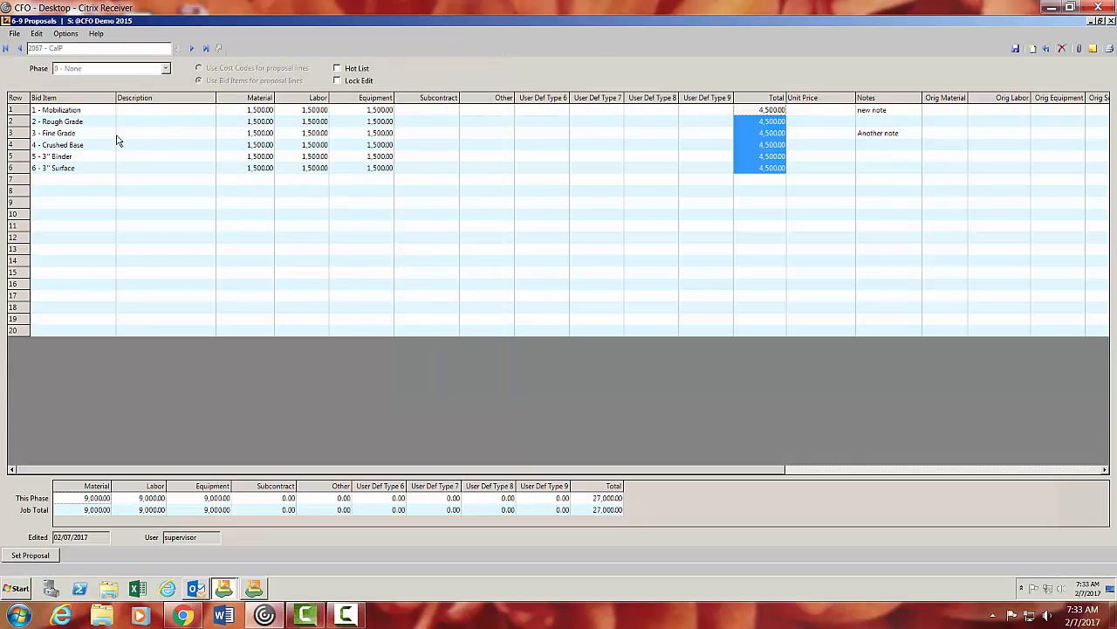